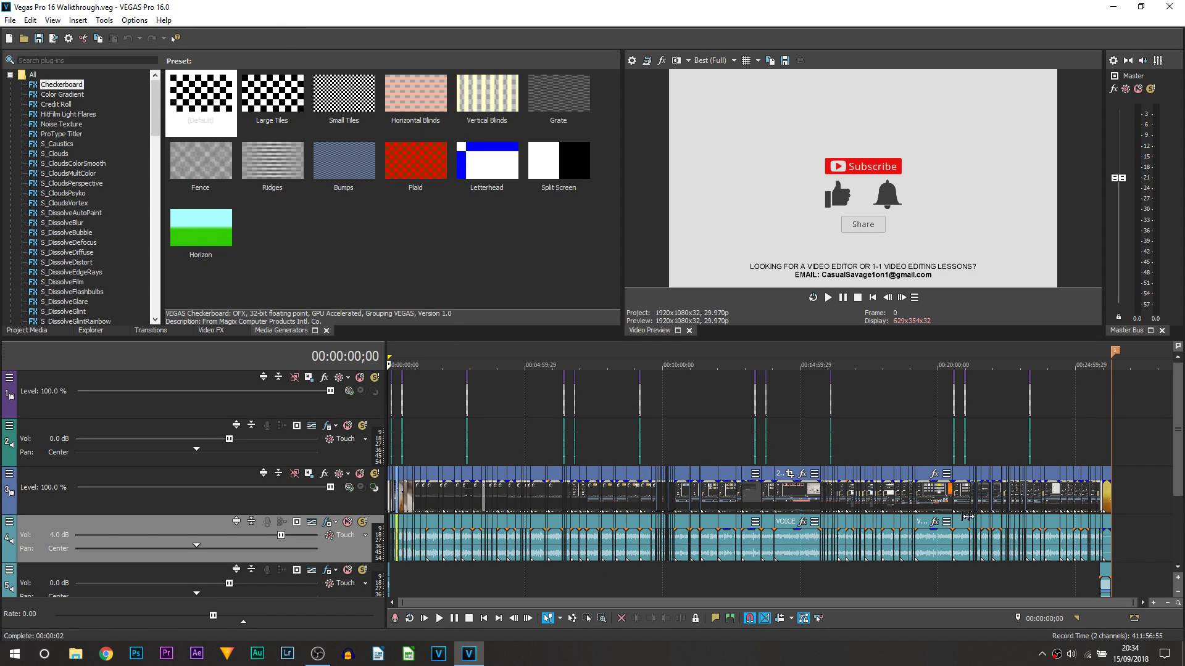
- Move the cursor to the project end at 00:26:18;10 and loop-select the whole project
left_click(1112, 446)
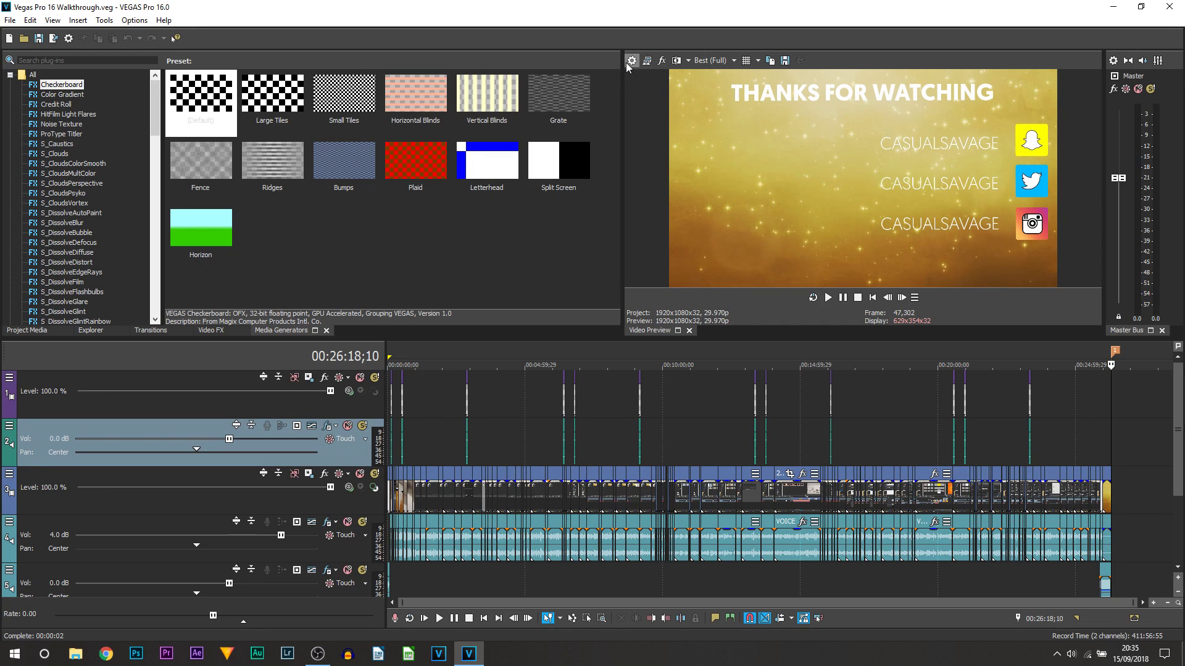
double_click(553, 346)
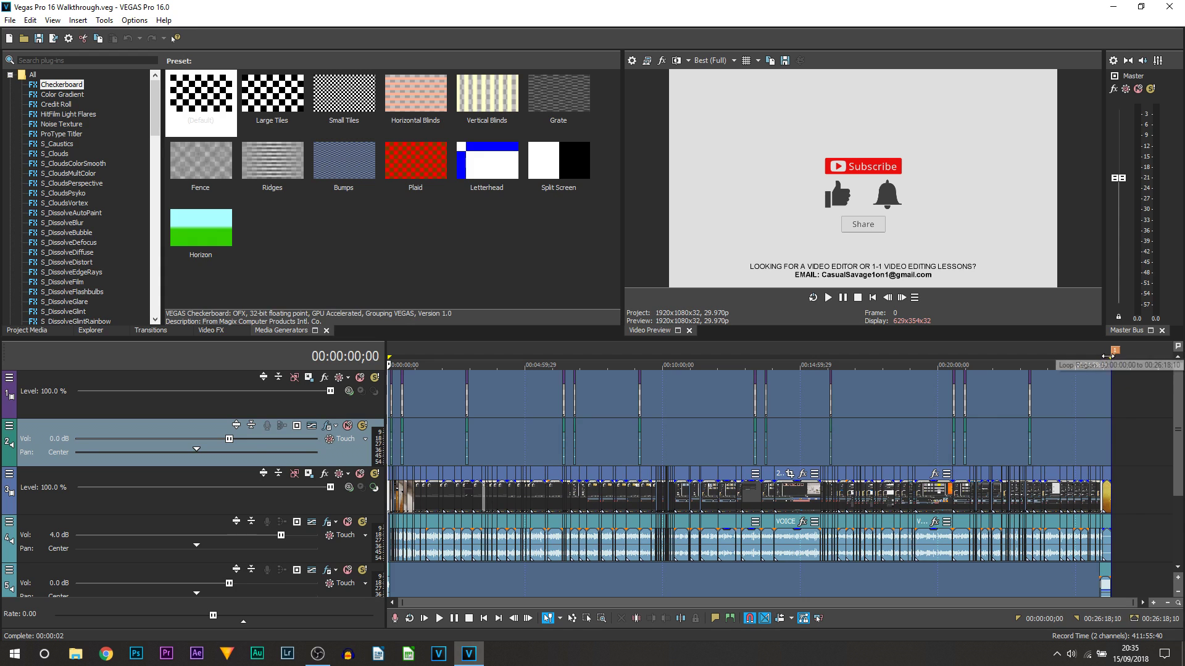
- Park the cursor at 00:26:18;10 on the Thanks for Watching frame and show preview quality options
scroll(402, 482, "up", 10)
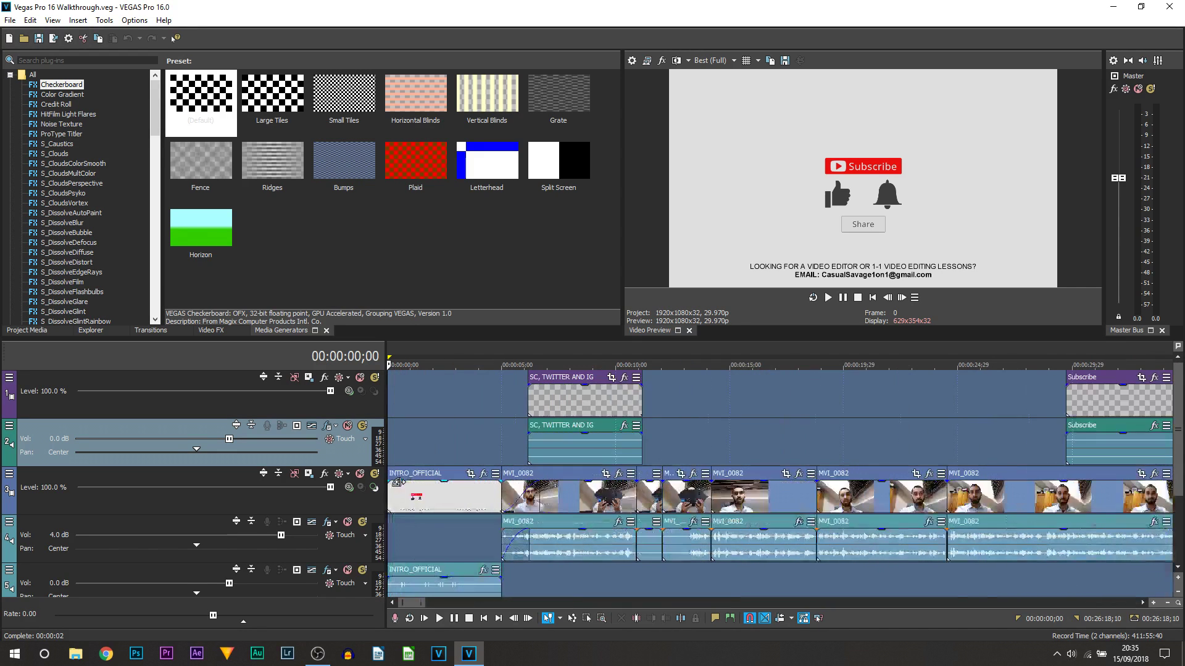
scroll(400, 487, "down", 10)
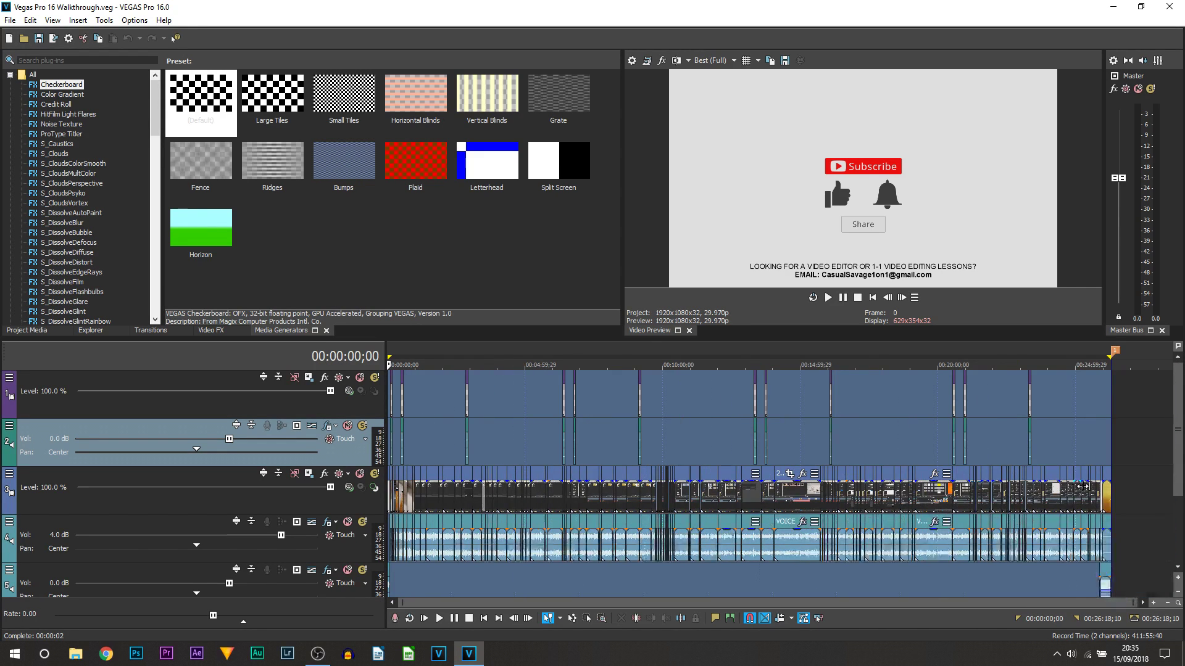
left_click(1107, 495)
scroll(844, 466, "up", 8)
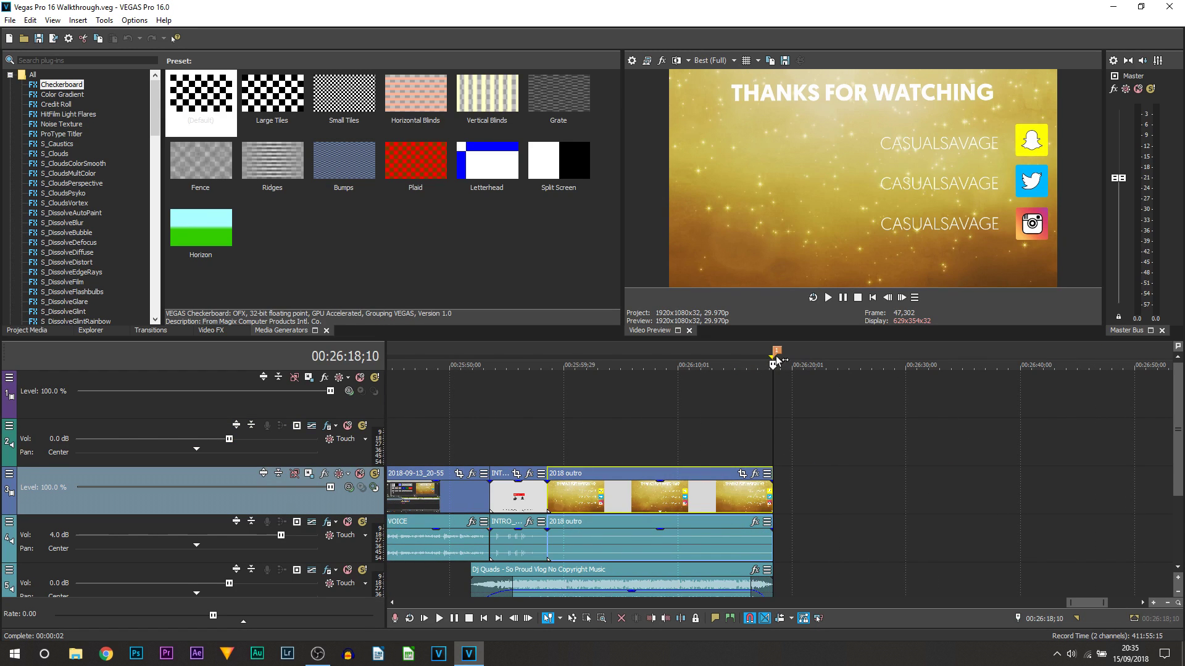
scroll(776, 356, "down", 10)
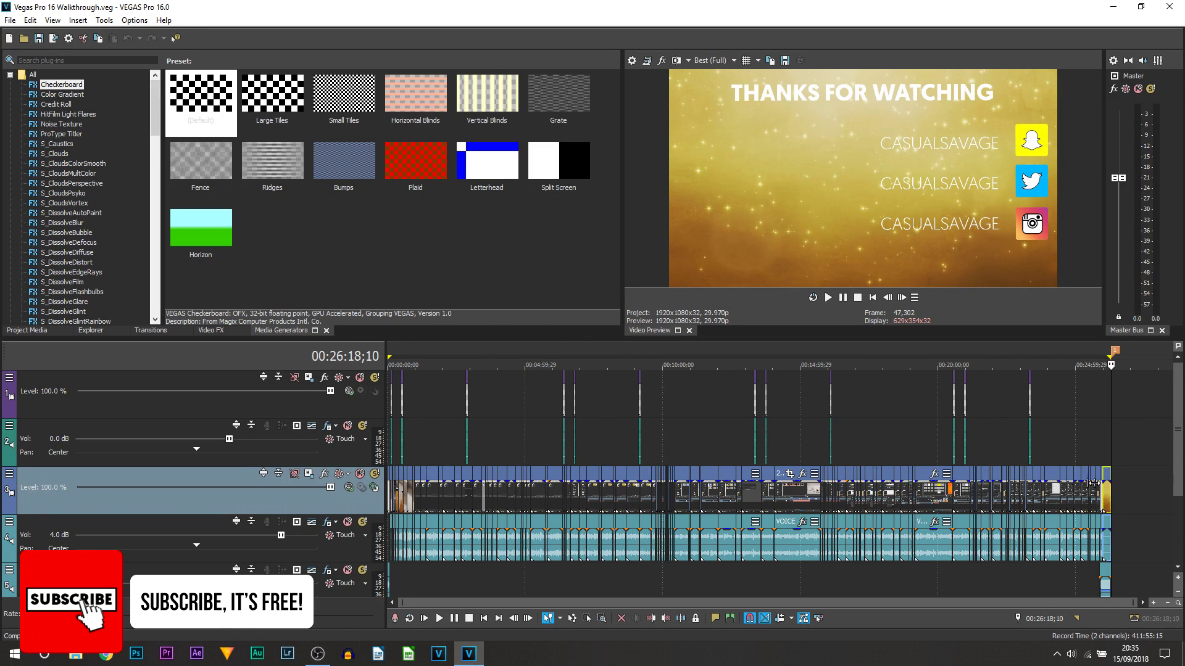
scroll(681, 494, "up", 4)
scroll(680, 493, "down", 2)
scroll(680, 494, "down", 2)
left_click(710, 60)
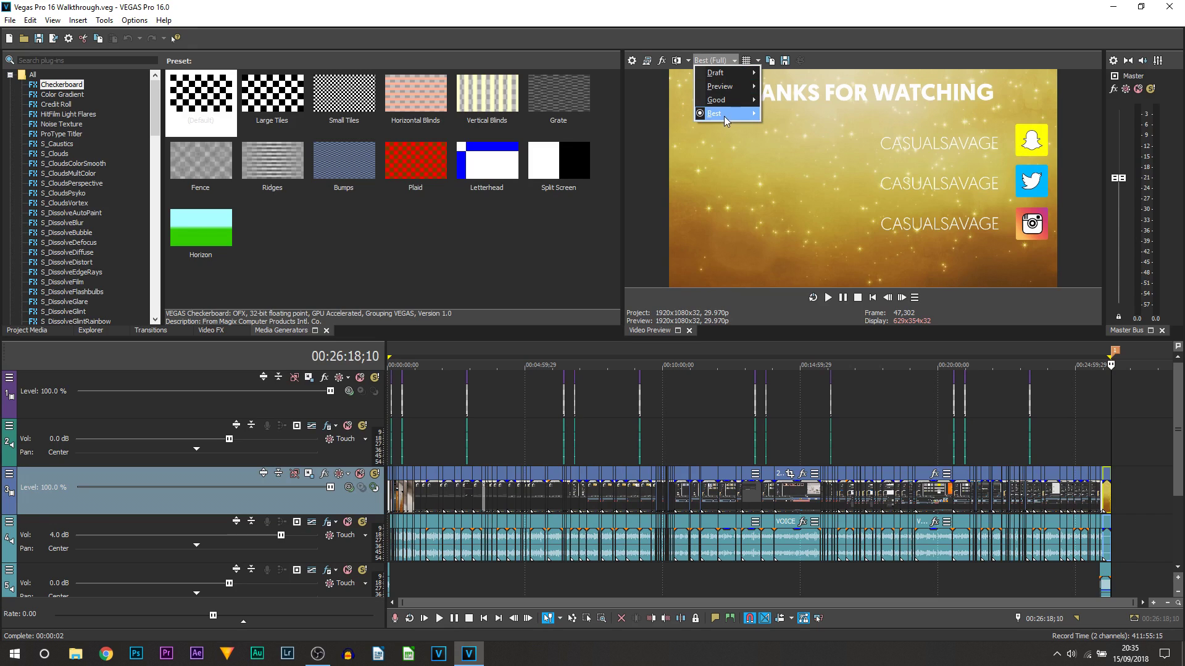
- Set preview to Best (Full) and pick the Internet HD 1080p 59.94 fps (NVIDIA NVENC) MP4 template
mouse_move(719, 112)
left_click(781, 127)
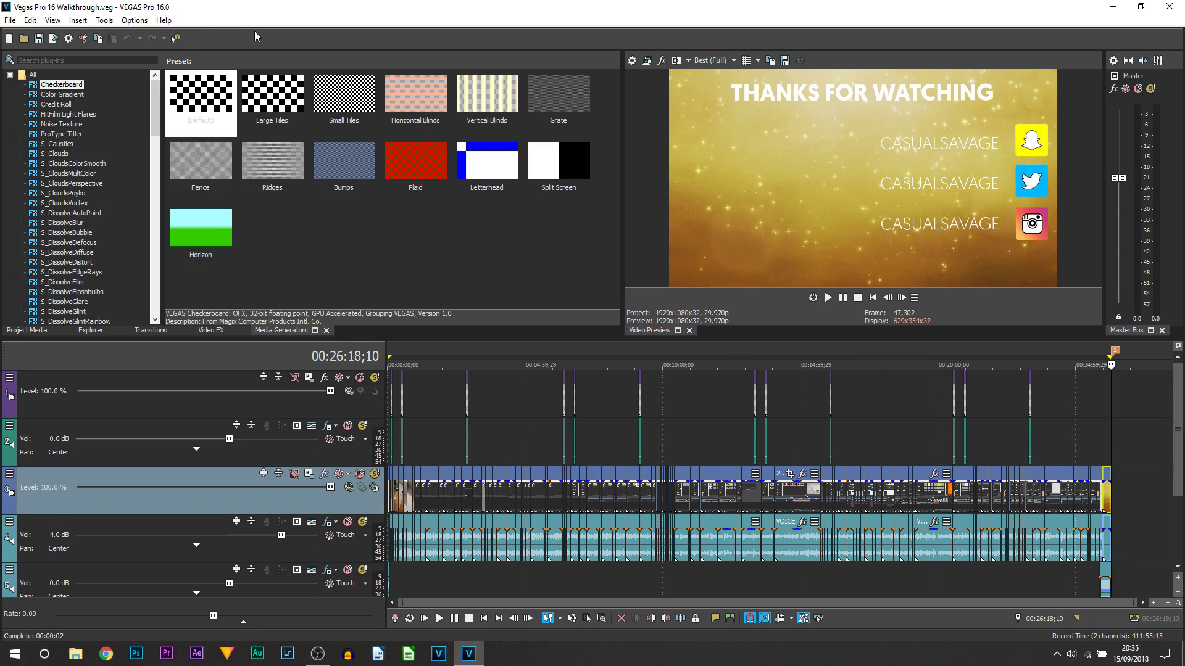
left_click(55, 39)
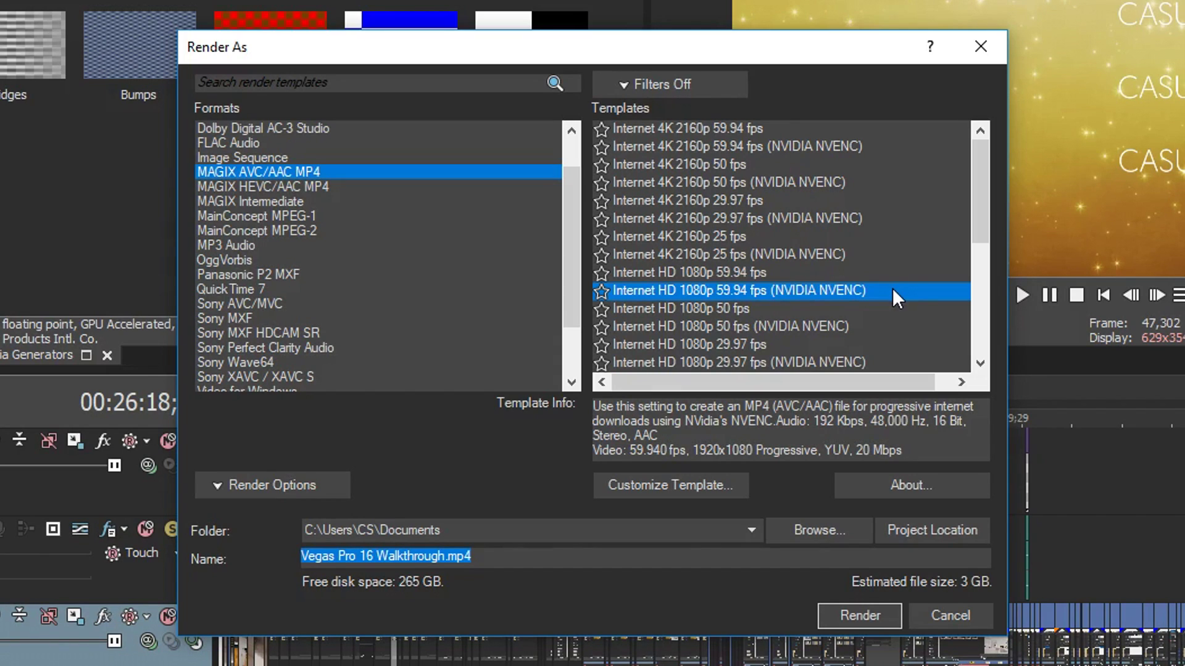
left_click(789, 272)
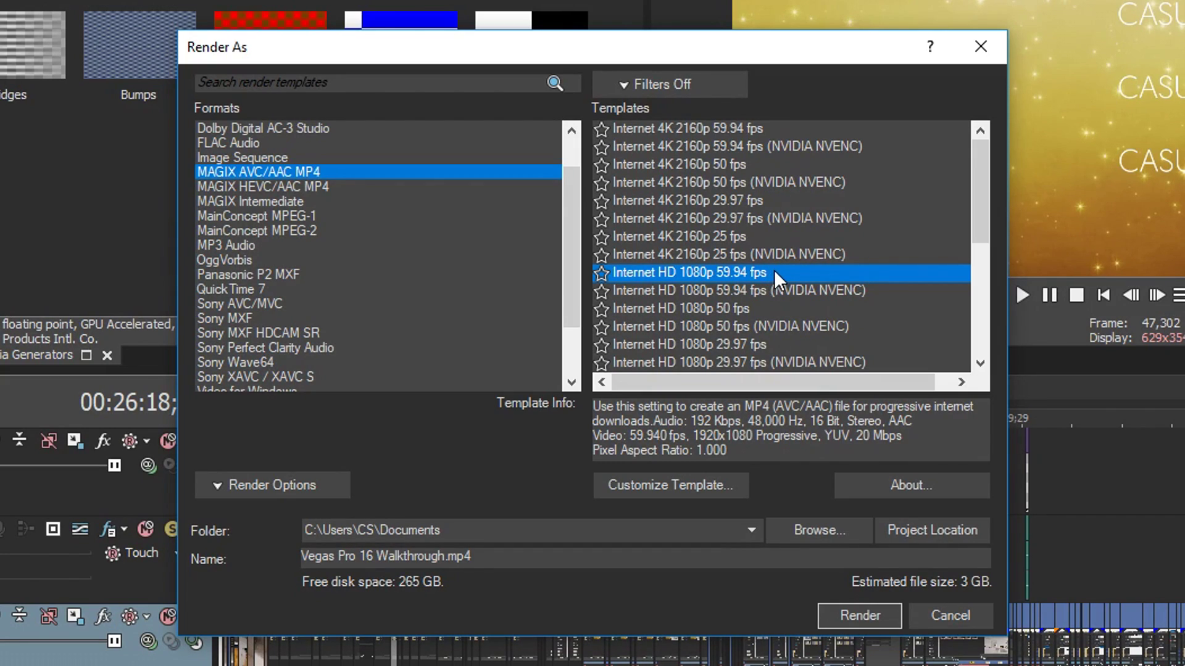
left_click(676, 289)
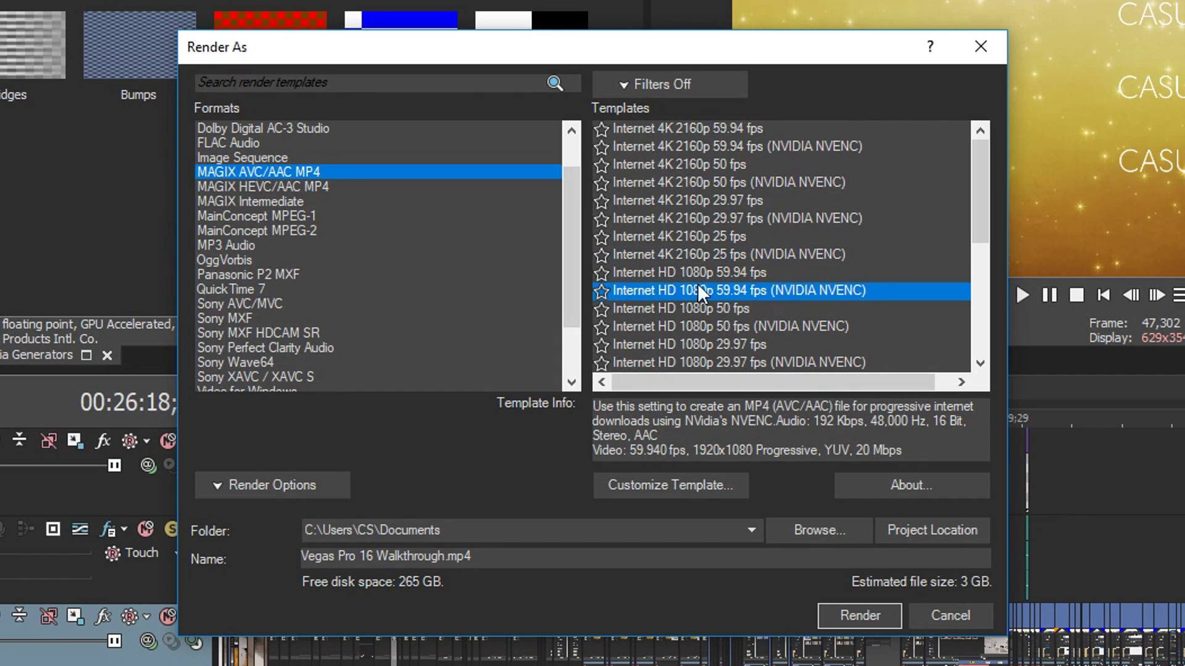
left_click(701, 481)
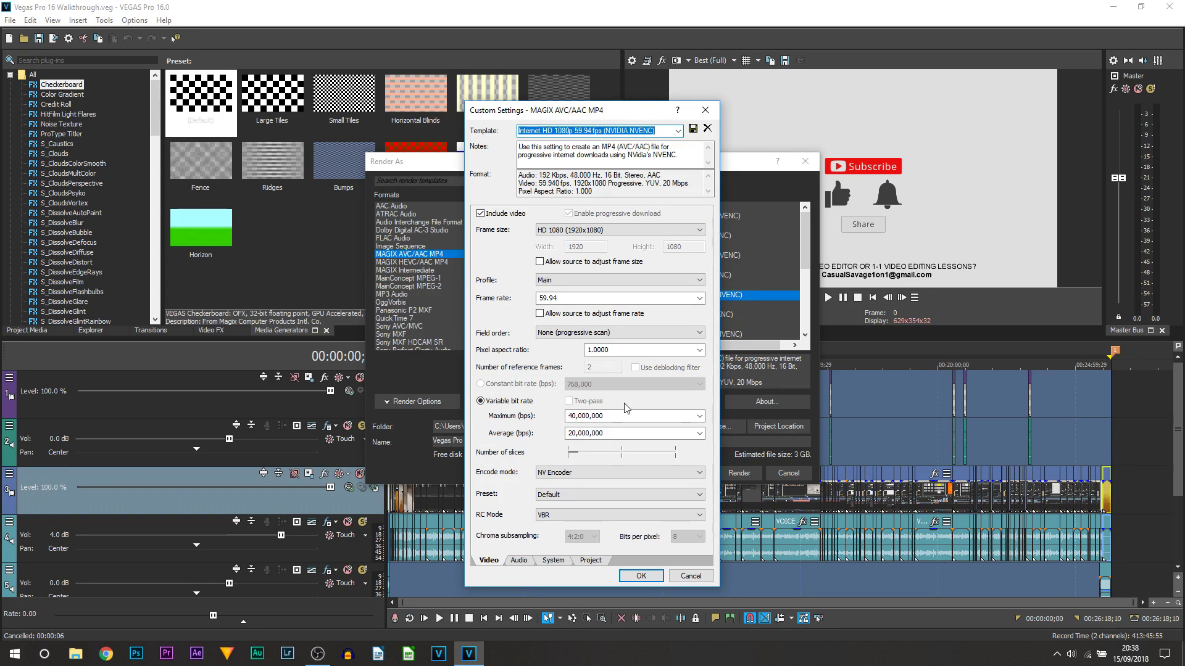
- Set Video rendering quality to Best and save the template as '60FPS RENDER'
left_click(594, 561)
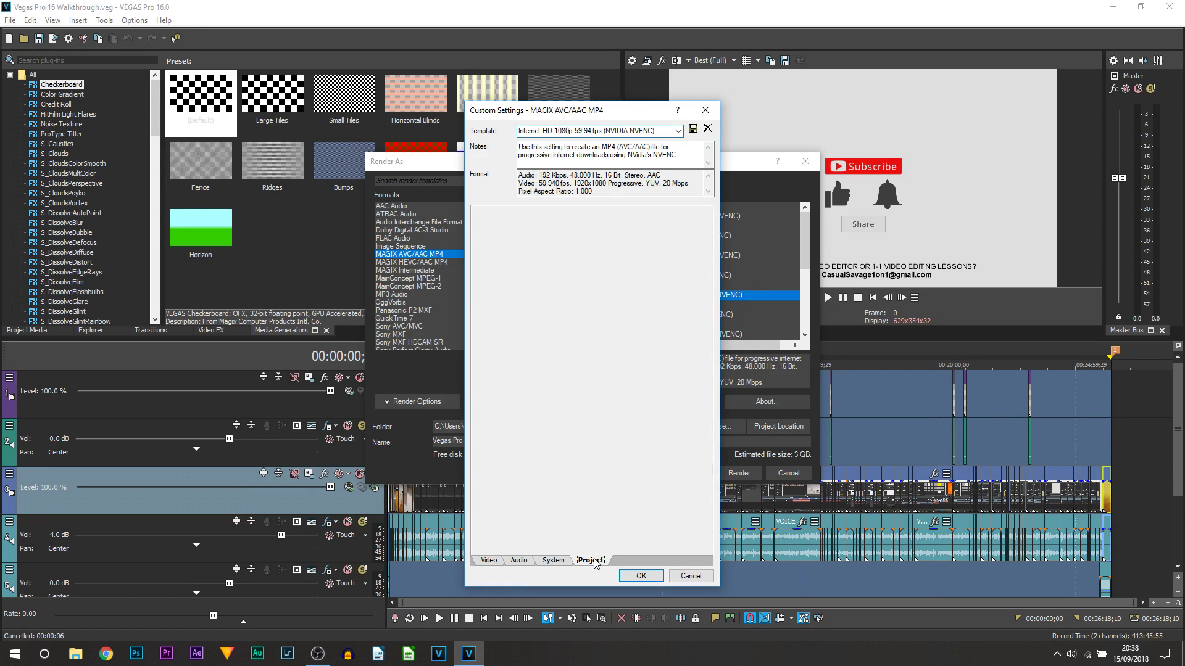
left_click(627, 221)
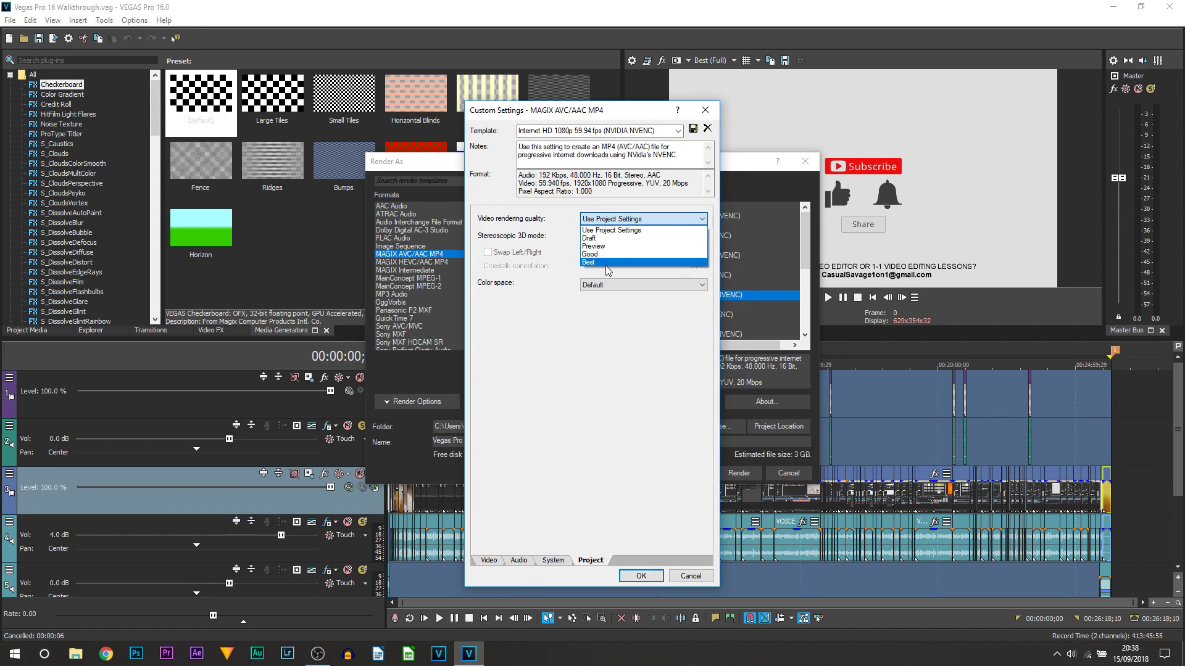
left_click(607, 265)
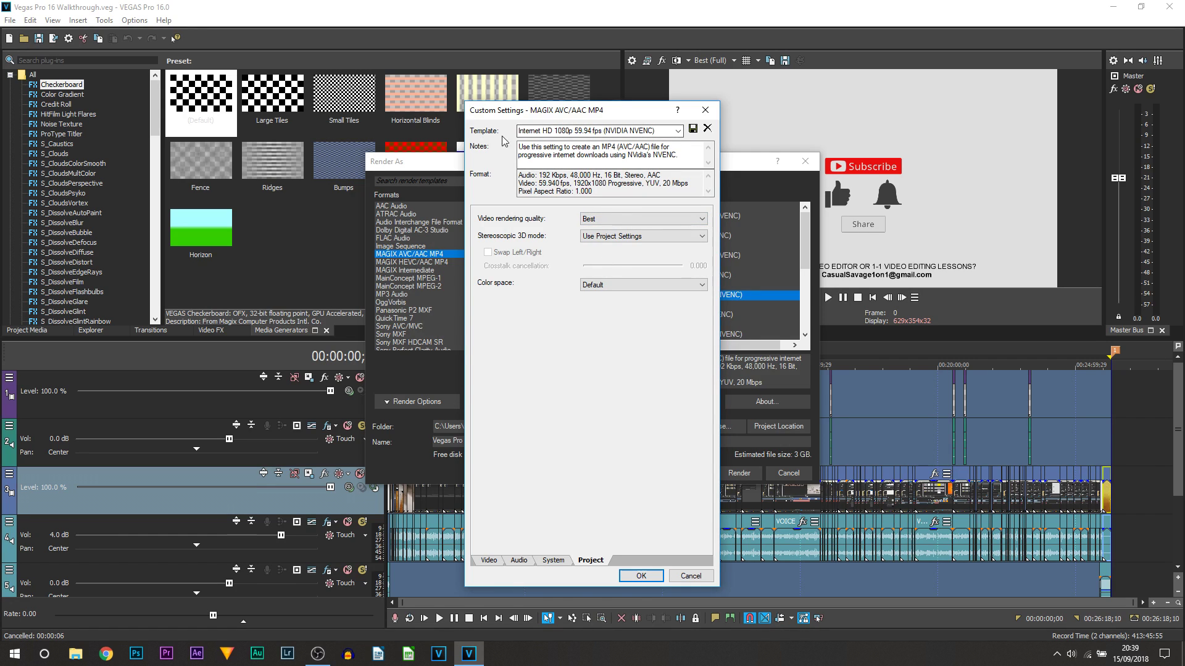
left_click(543, 131)
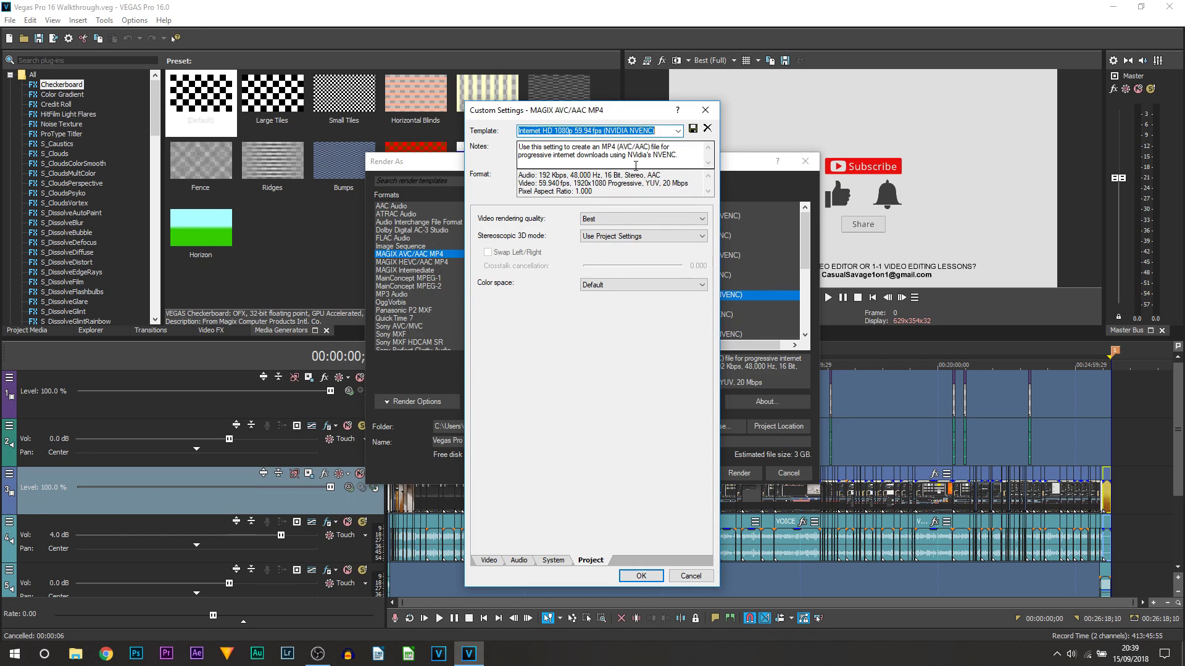
type("60FPS")
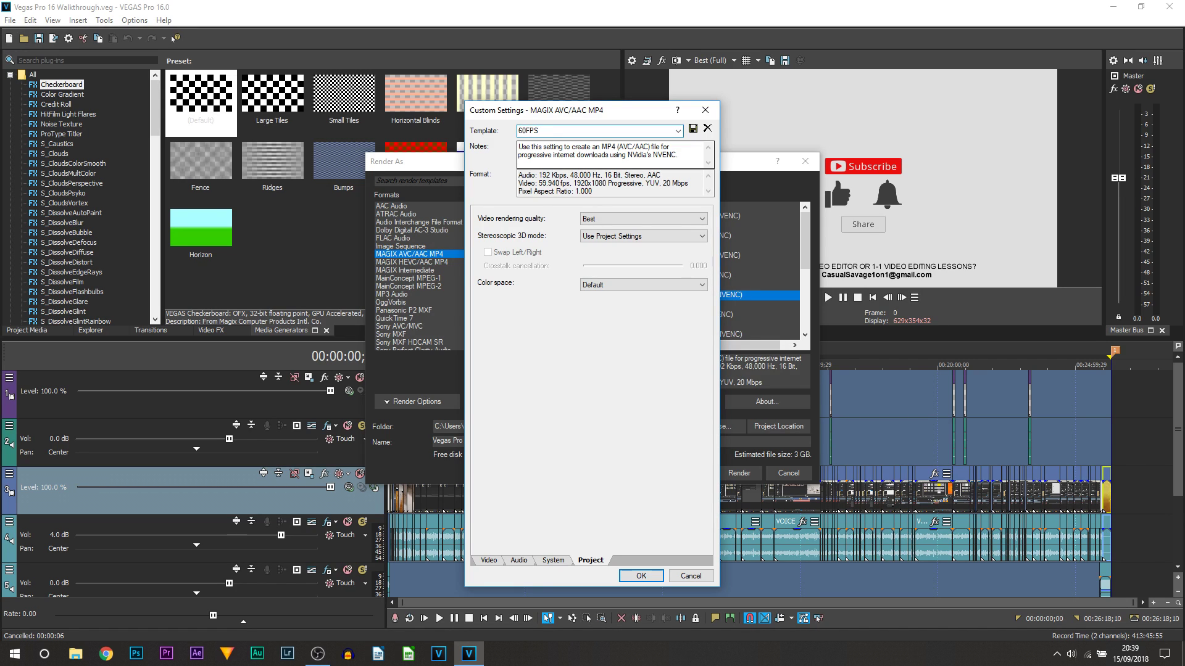
type(" RENDER")
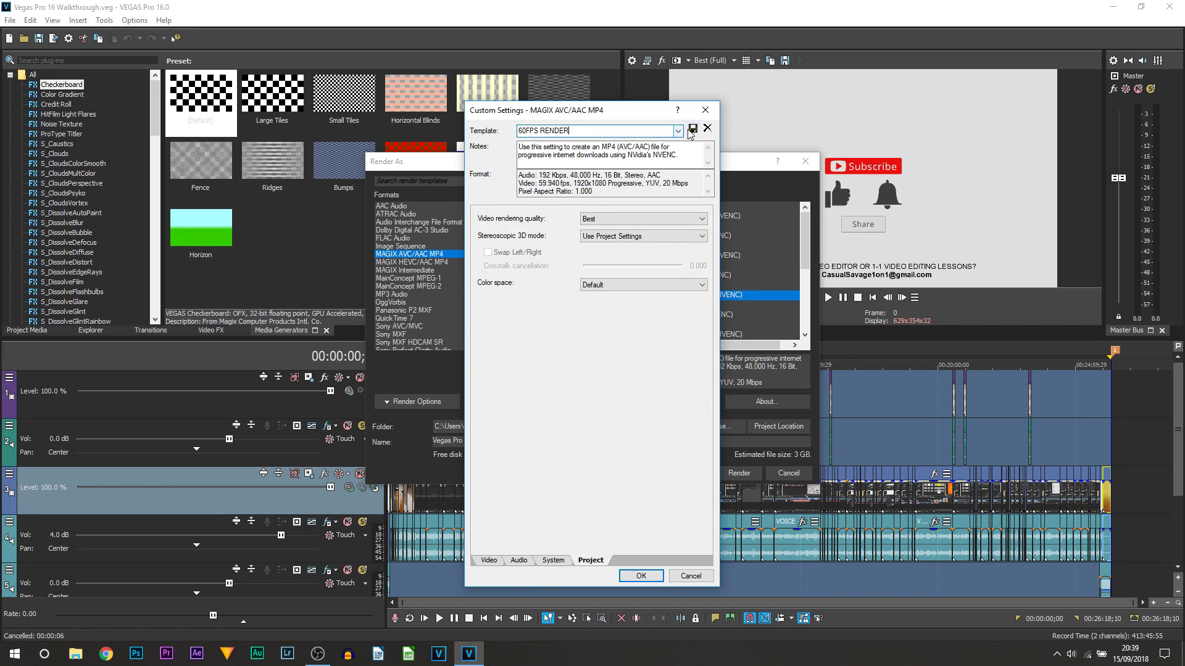
left_click(692, 129)
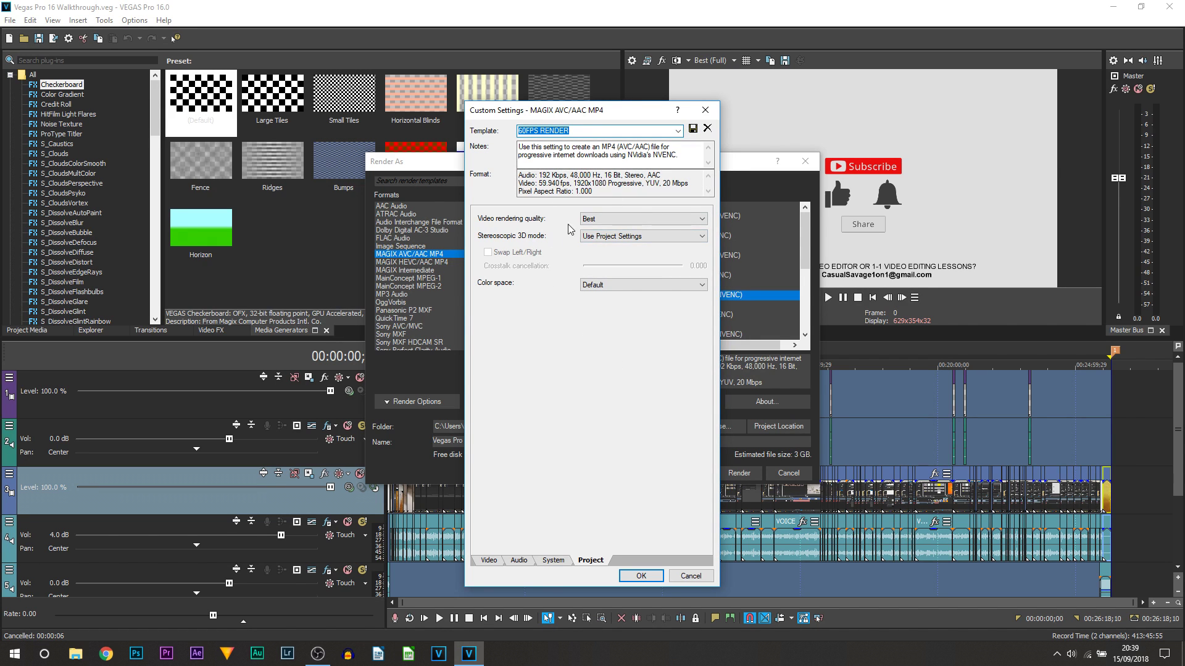
- Start rendering Vegas Pro 16 Walkthrough.mp4 with the 60FPS RENDER template, then cancel it
left_click(641, 578)
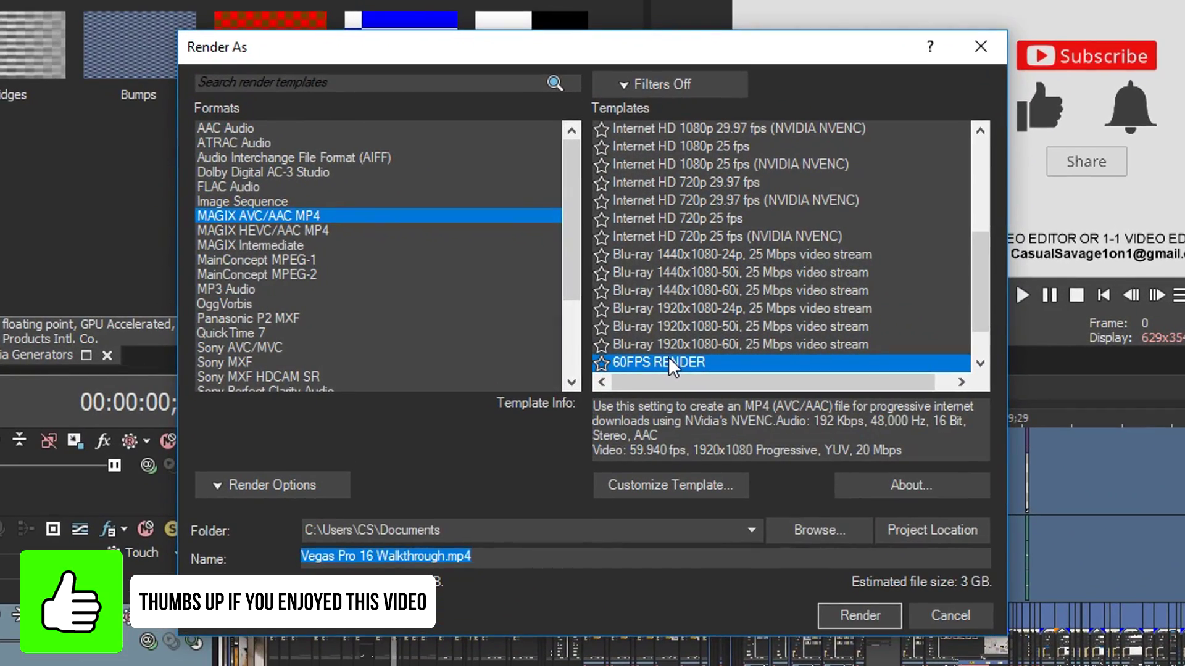
scroll(668, 357, "down", 1)
left_click(629, 312)
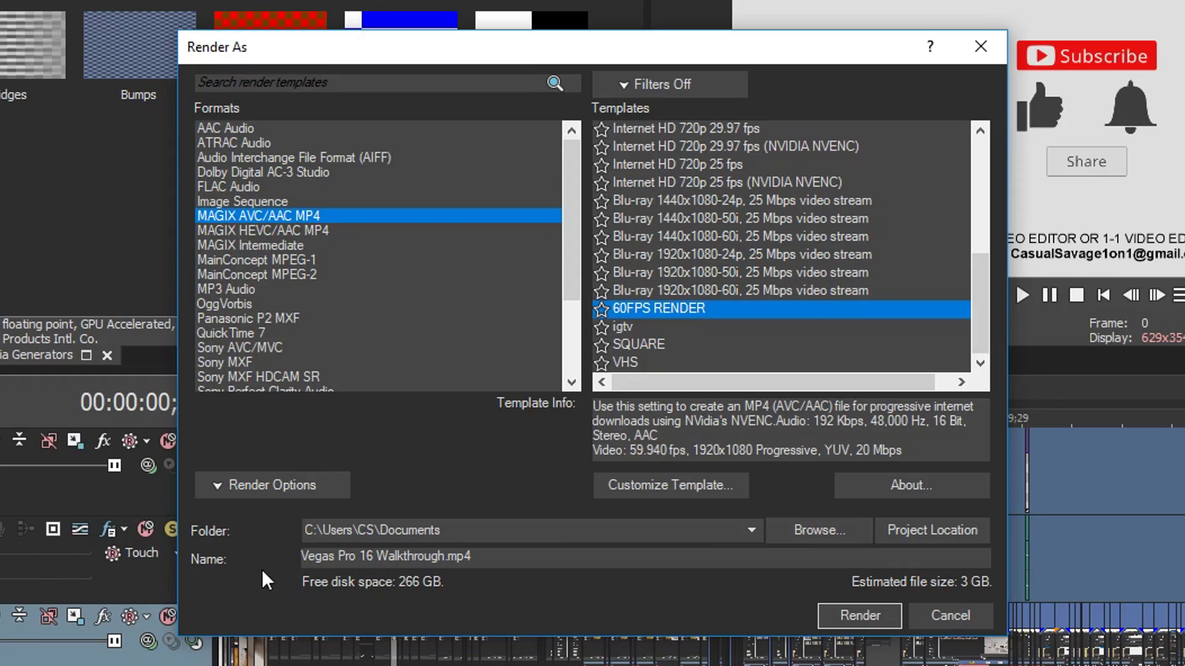
left_click_drag(639, 558, 161, 559)
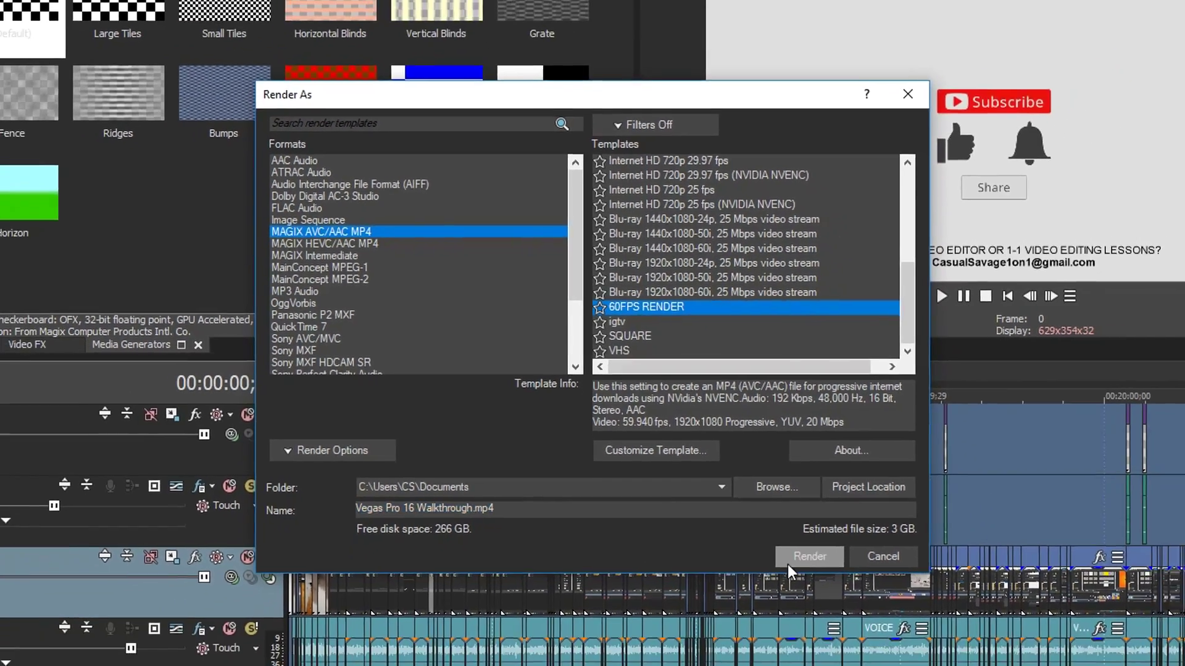
left_click(831, 623)
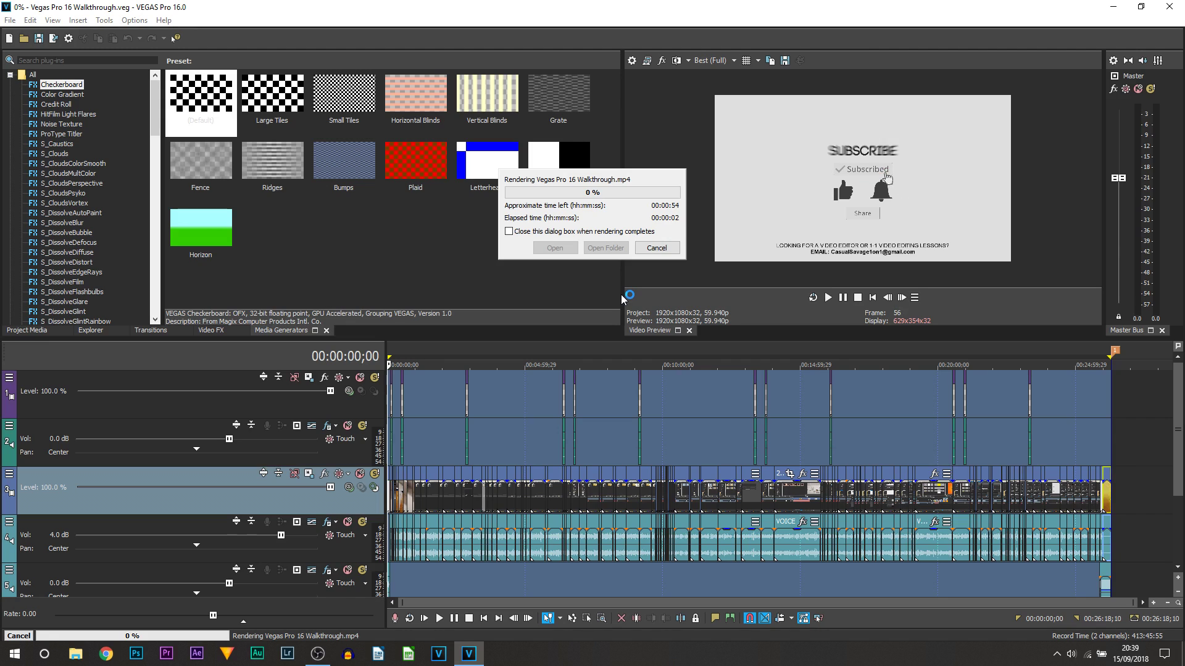
key("Escape")
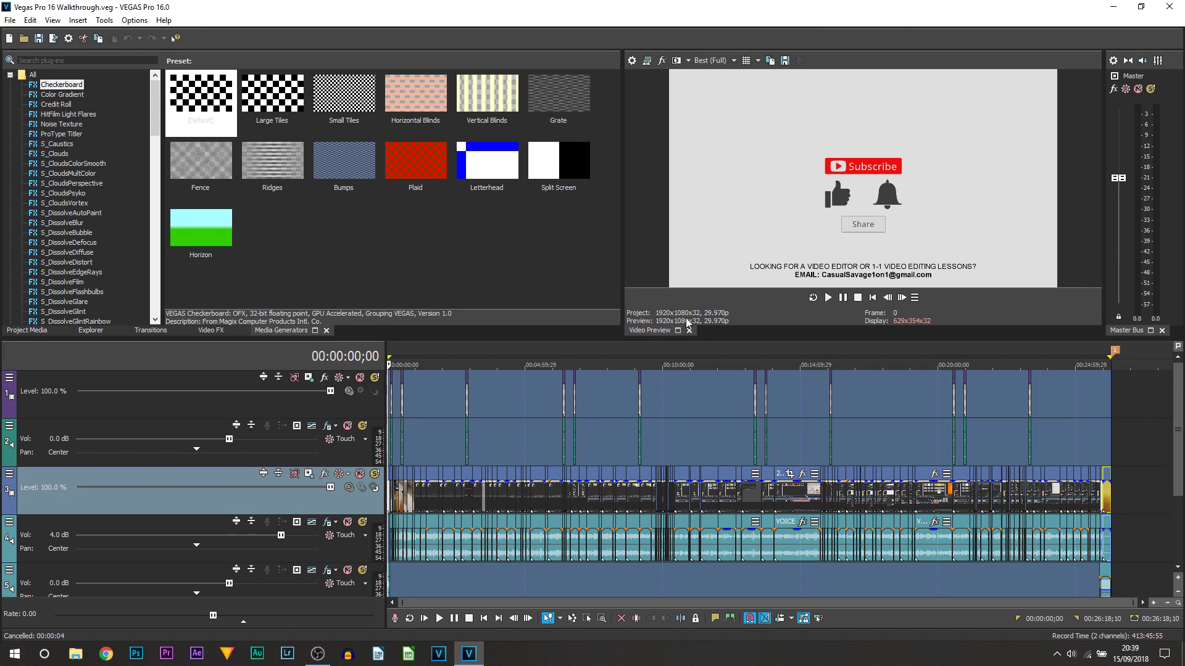
- Apply the 360 GoPro Fusion preset (3000x1504, 60.000 fps) in Project Video Properties
left_click(630, 61)
left_click(655, 116)
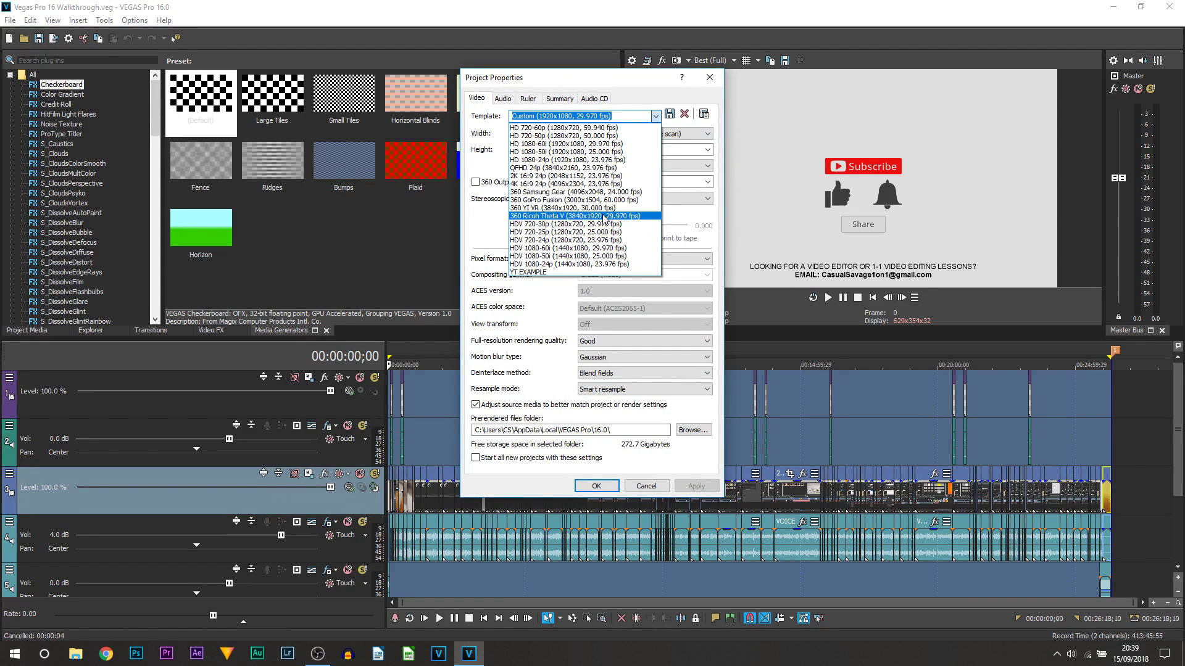
left_click(620, 200)
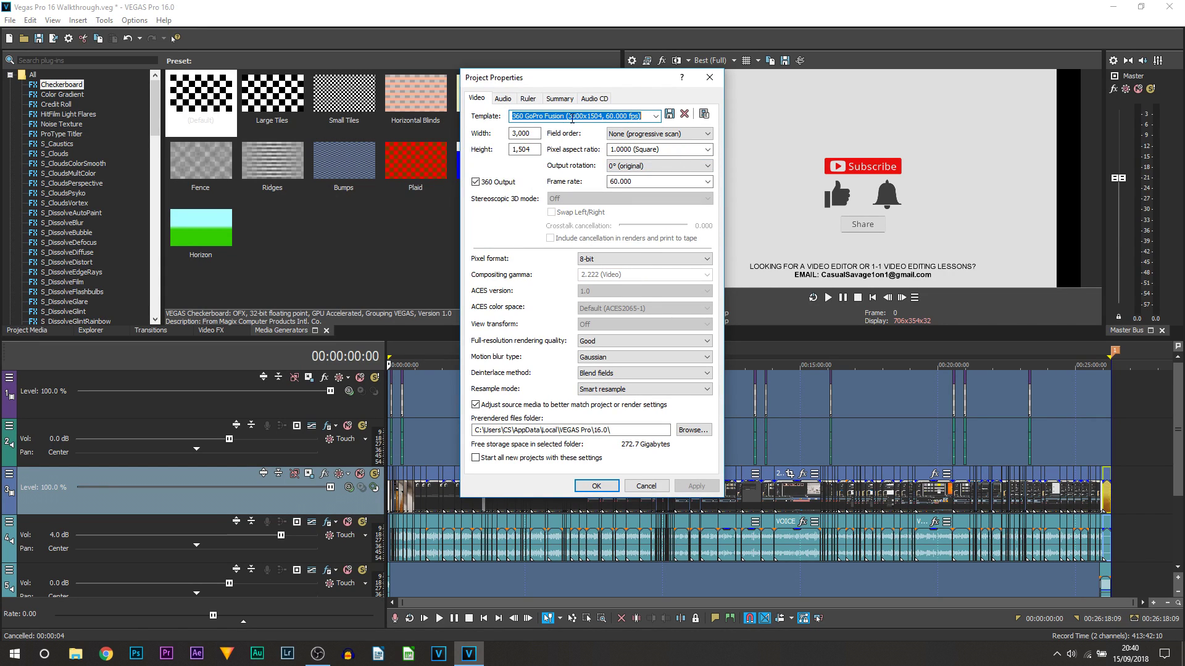
left_click(596, 486)
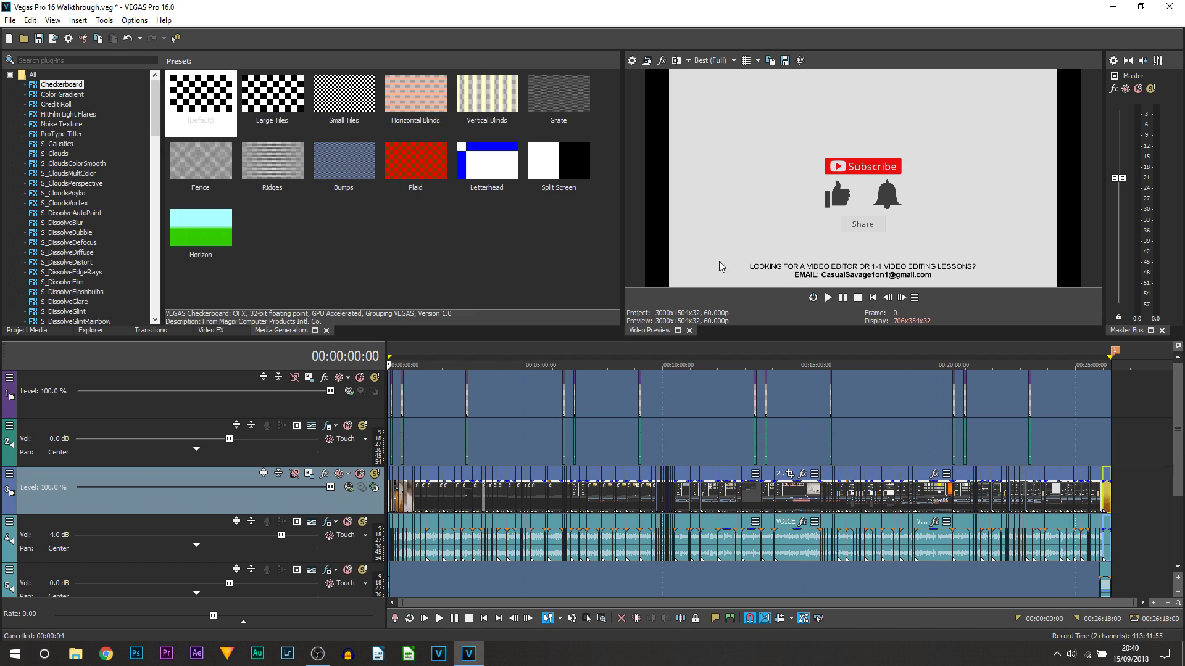
- Render Vegas Pro 16 Walkthrough.mp4 using the saved 60FPS RENDER template
left_click(53, 39)
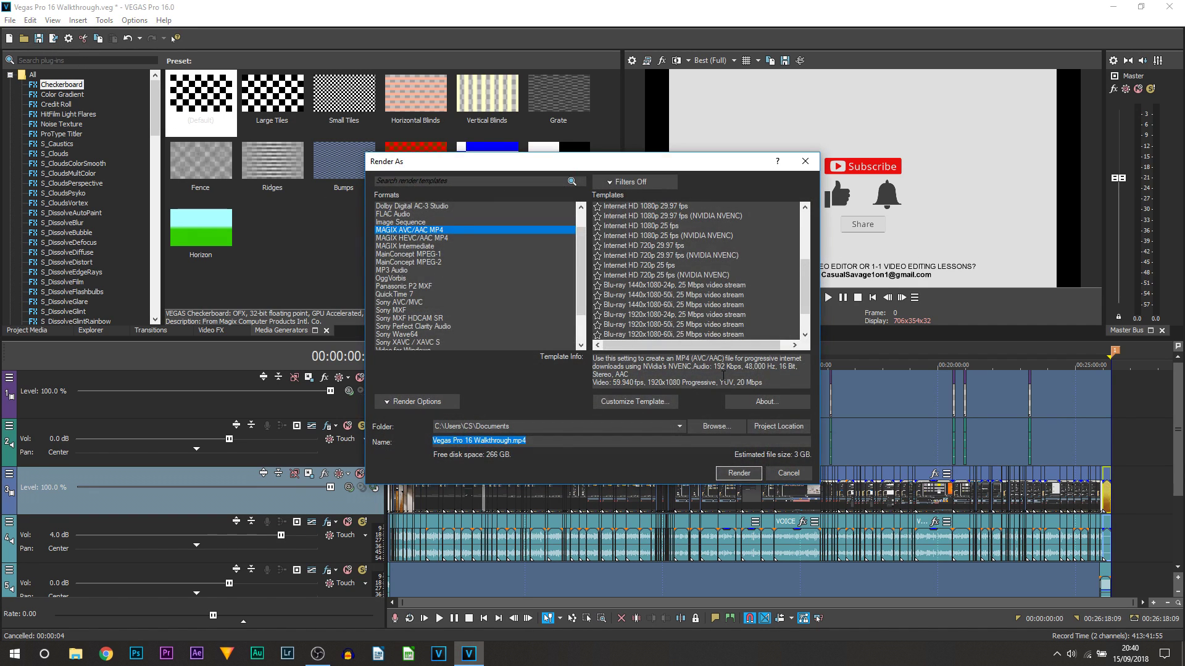
scroll(712, 336, "down", 1)
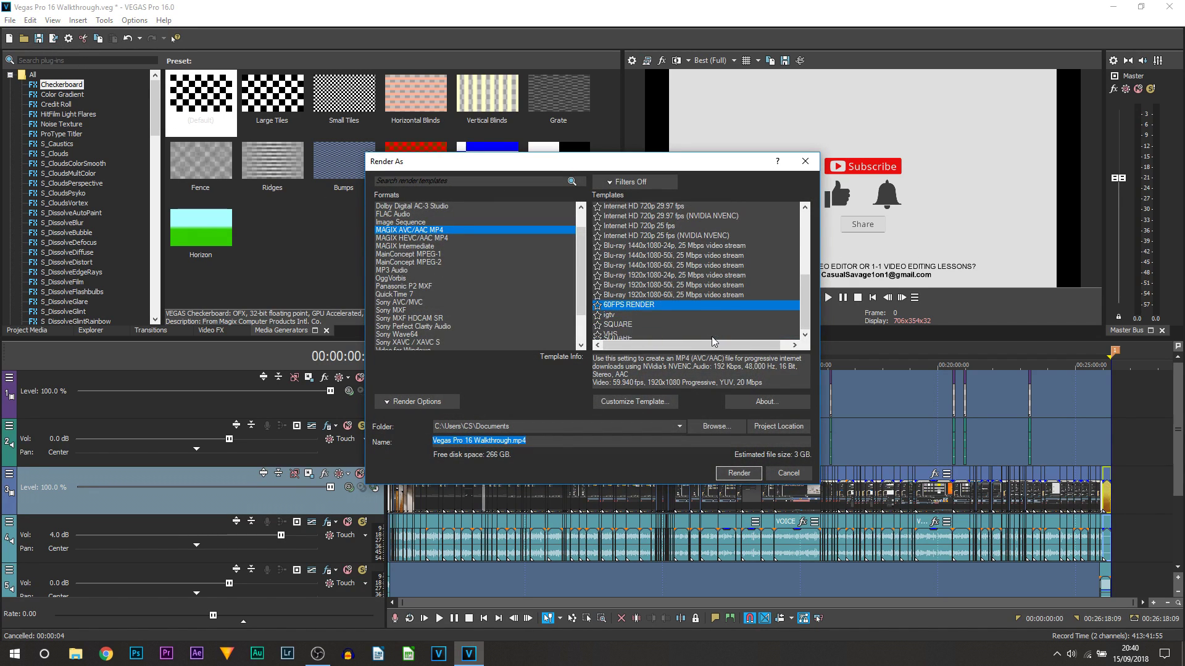
left_click(744, 475)
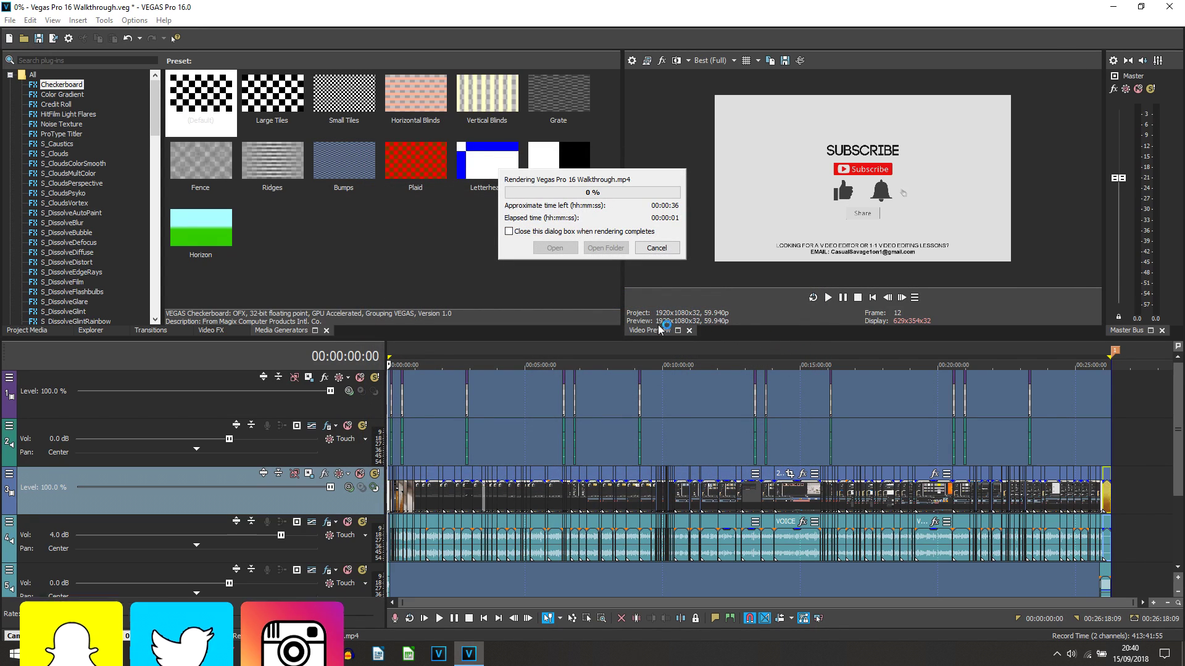